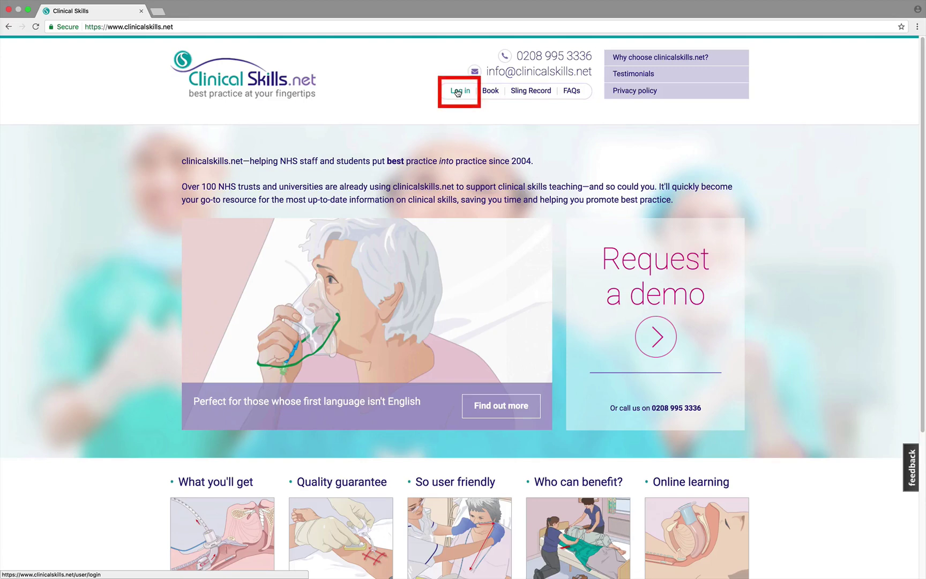
- Go to the sign-in page from the site header and select the username field
left_click(458, 92)
left_click(178, 222)
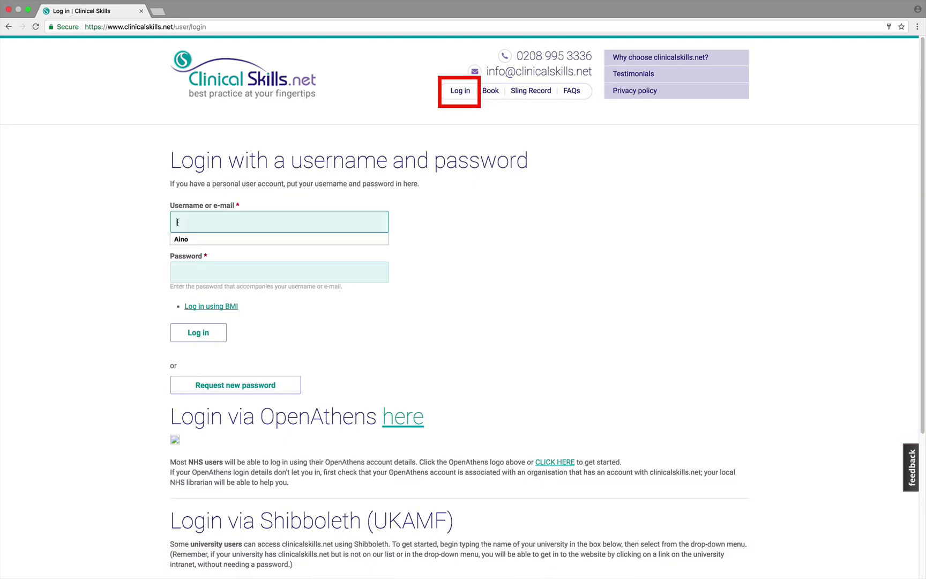
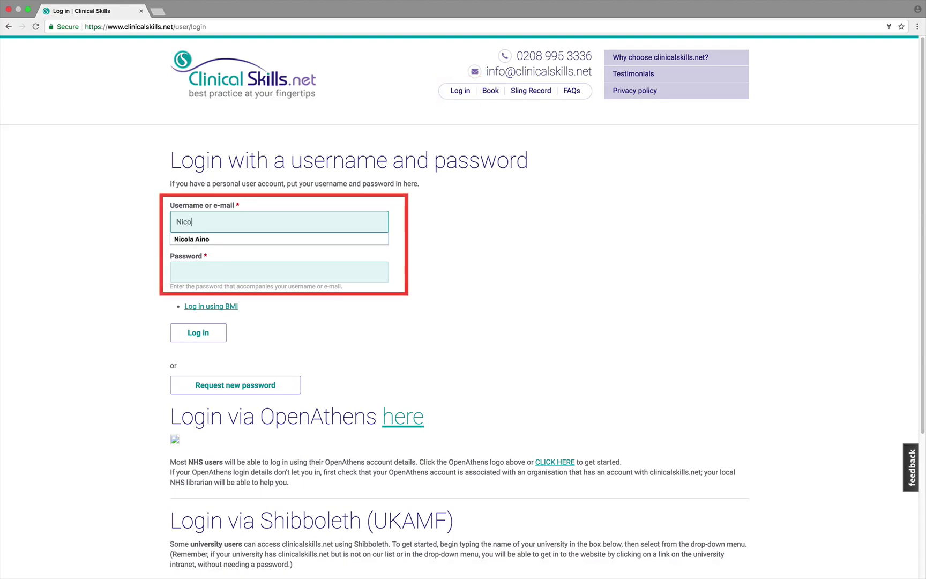
- Sign in with the account's username and password to reach the Dashboard
key("Tab")
type("*******")
left_click(193, 334)
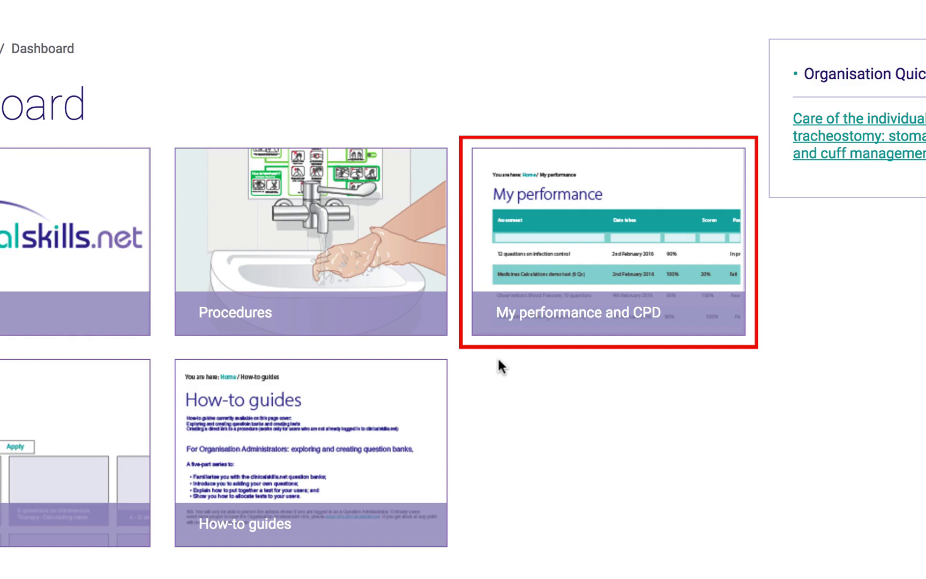
- Go to My performance and CPD, then My CPD Logs, and start a new CPD record
left_click(542, 309)
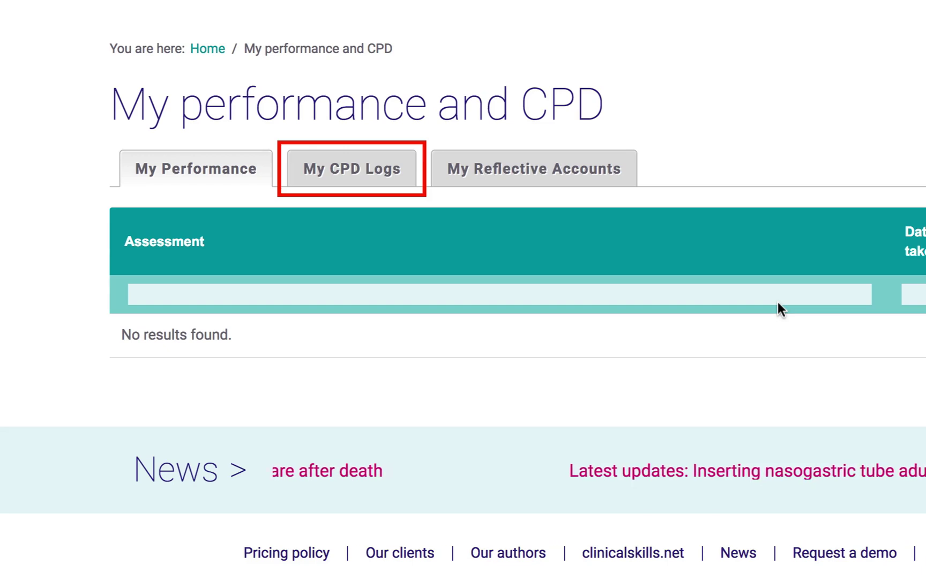
left_click(348, 172)
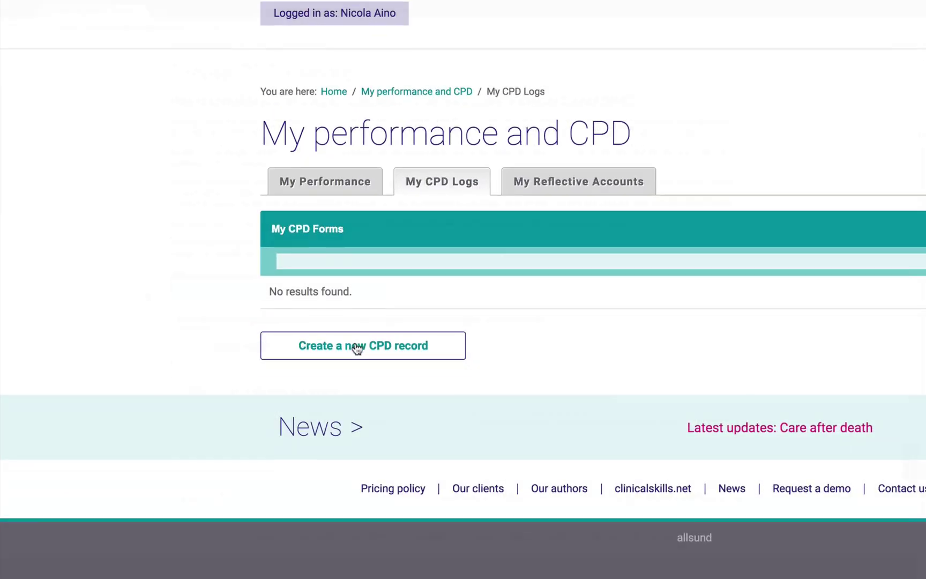
left_click(357, 347)
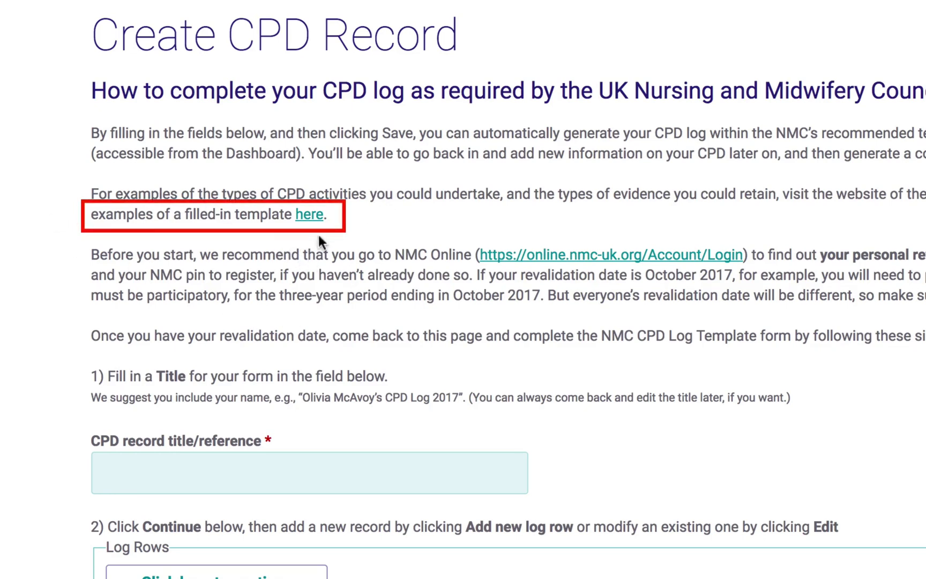
- Look through the sample filled-in CPD log template PDF, then close it
left_click(309, 217)
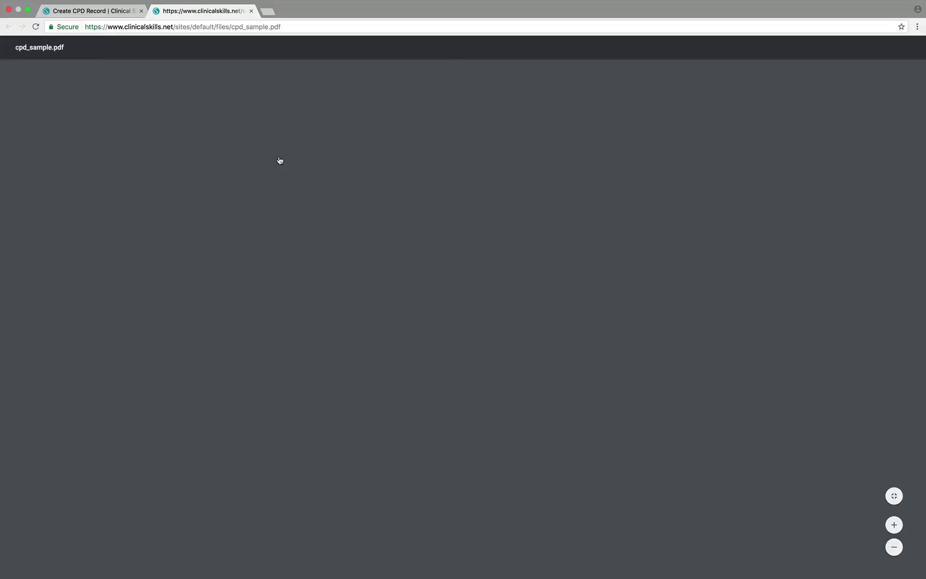
scroll(279, 160, "down", 1)
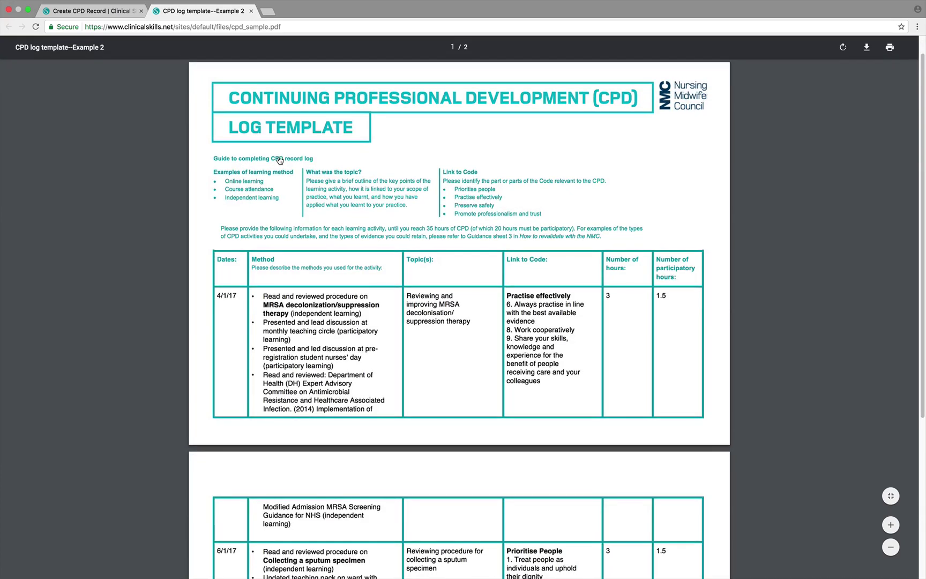
scroll(279, 160, "up", 1)
left_click(251, 11)
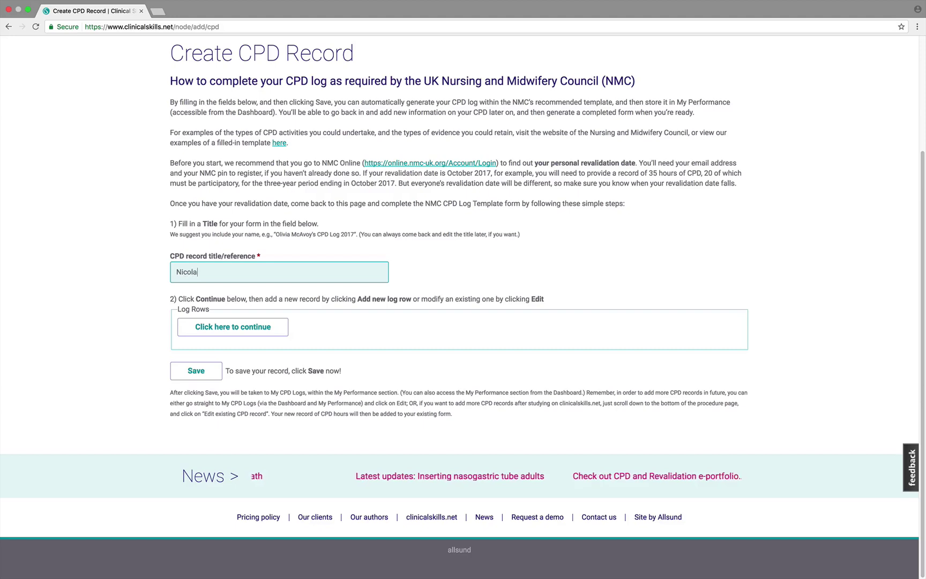
- Finish the record title as the user's CPD Log and add a new log row
type("'s CPD Log")
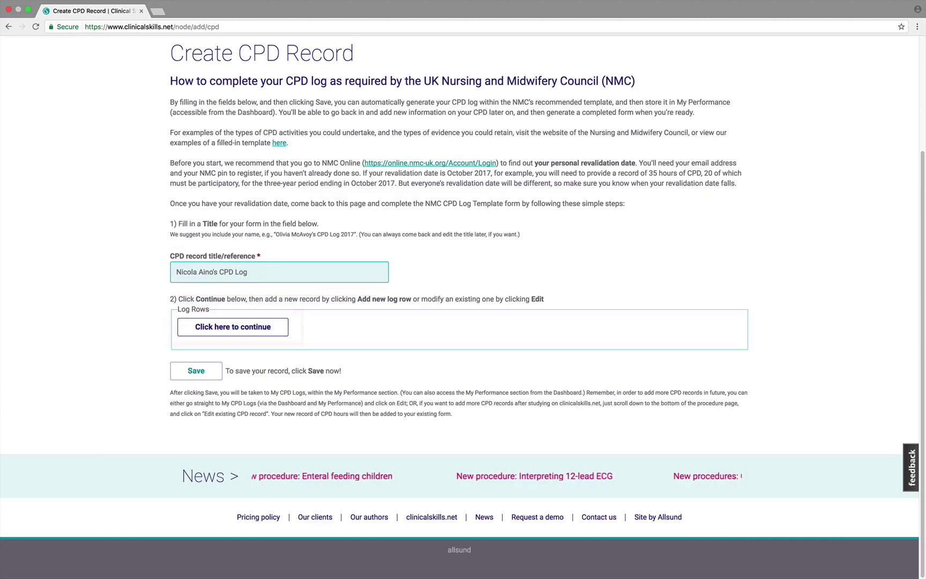
left_click(223, 326)
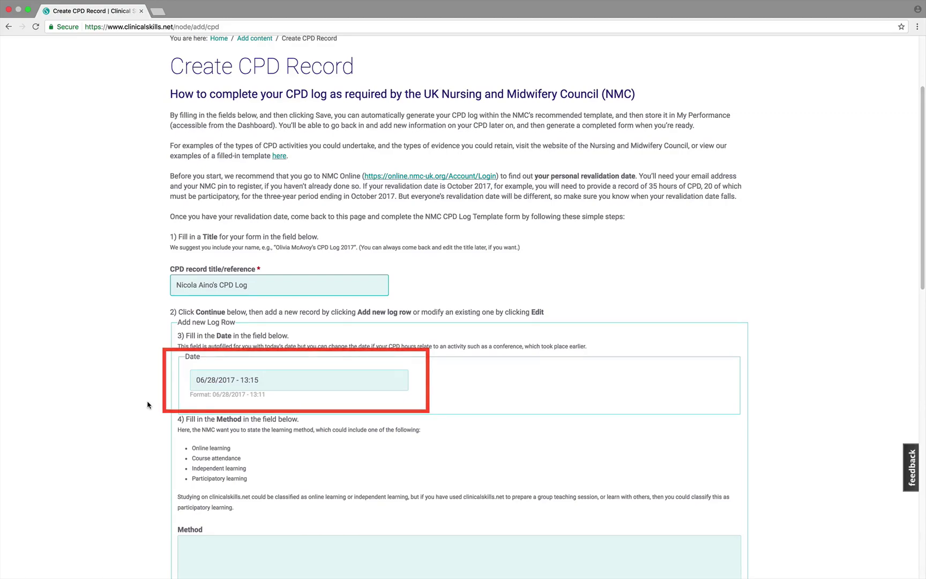
- Enter Online learning as the learning method and select the Topic(s) field
scroll(148, 404, "down", 1)
scroll(148, 405, "down", 5)
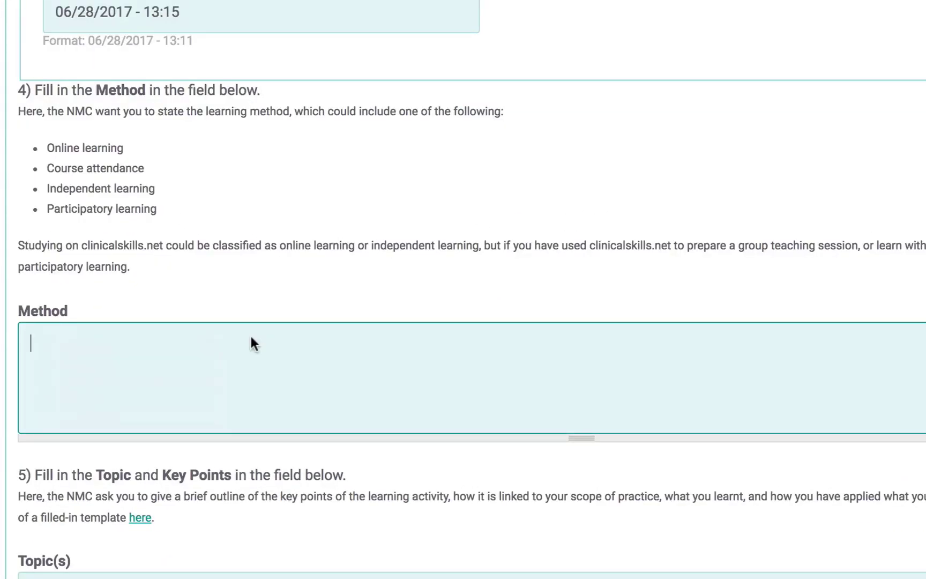
left_click(28, 336)
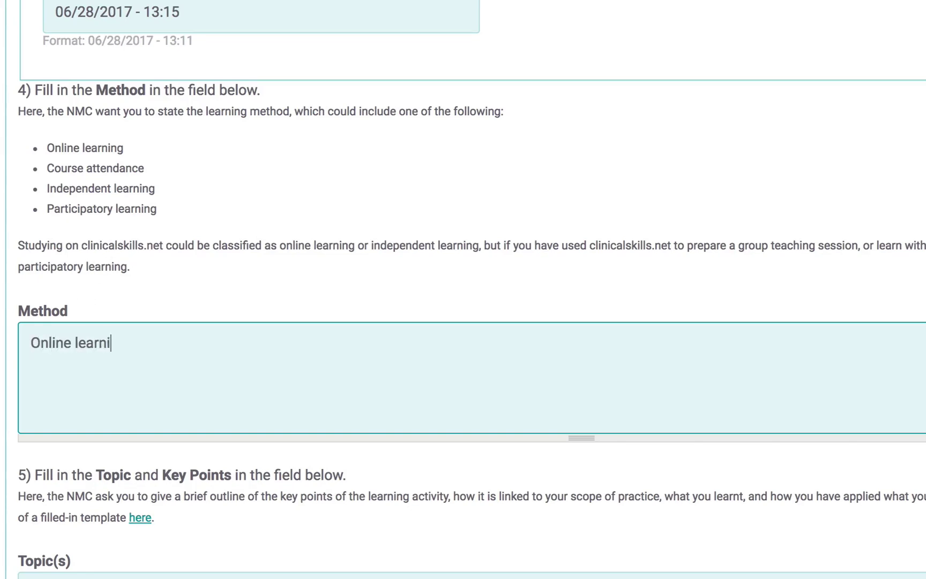
scroll(29, 505, "down", 5)
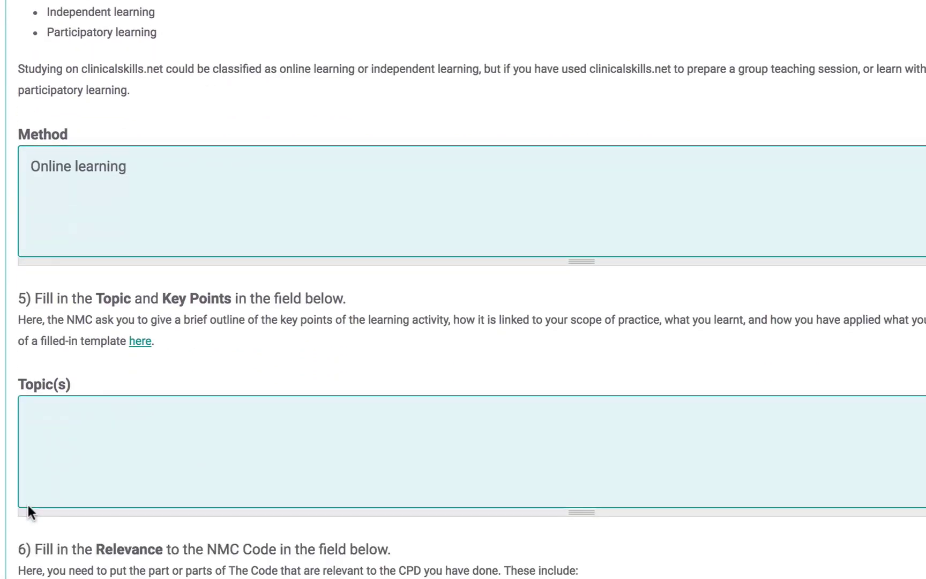
left_click(47, 323)
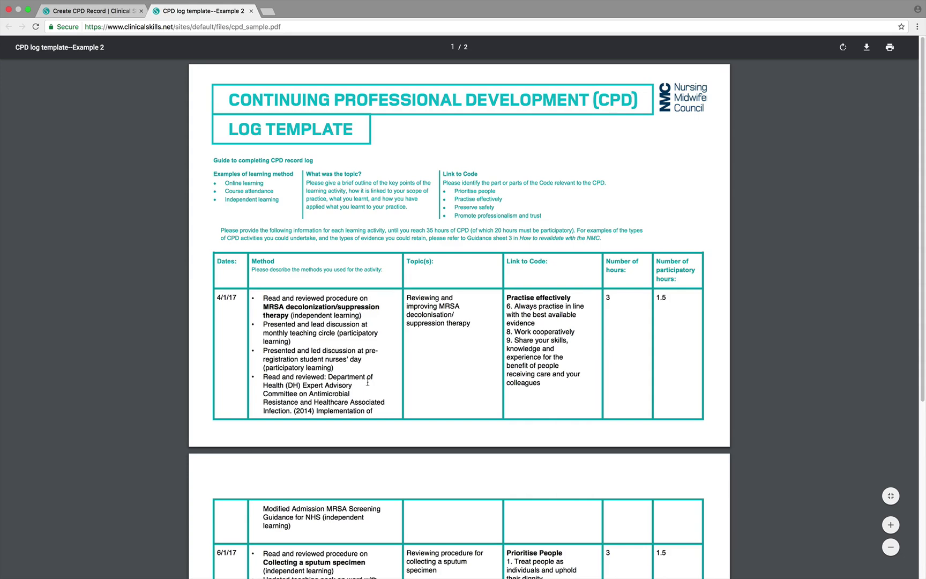
- Close the sample and add 'Read and reviewed Standards for Medicines Management. Updated ward…' to the topic
key("super+w")
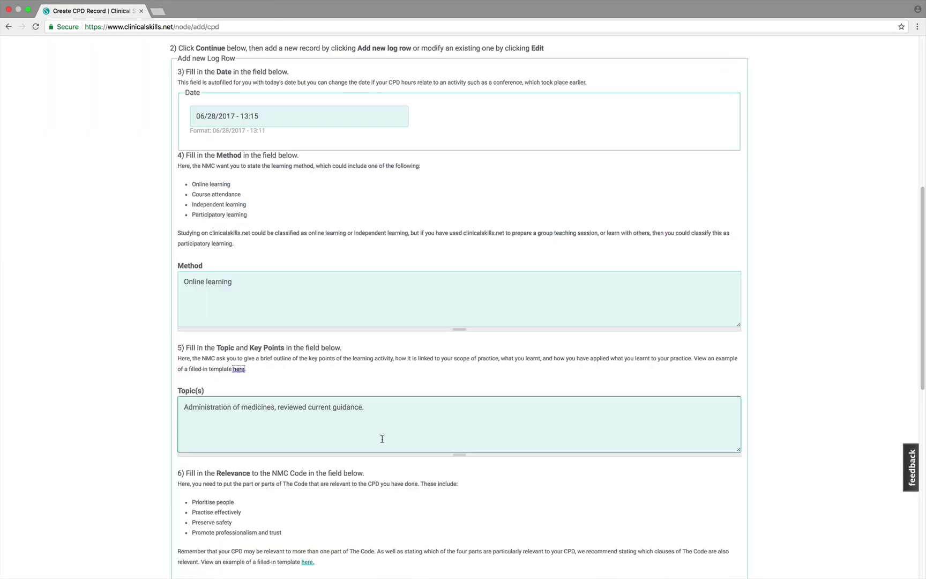
type("ead and review")
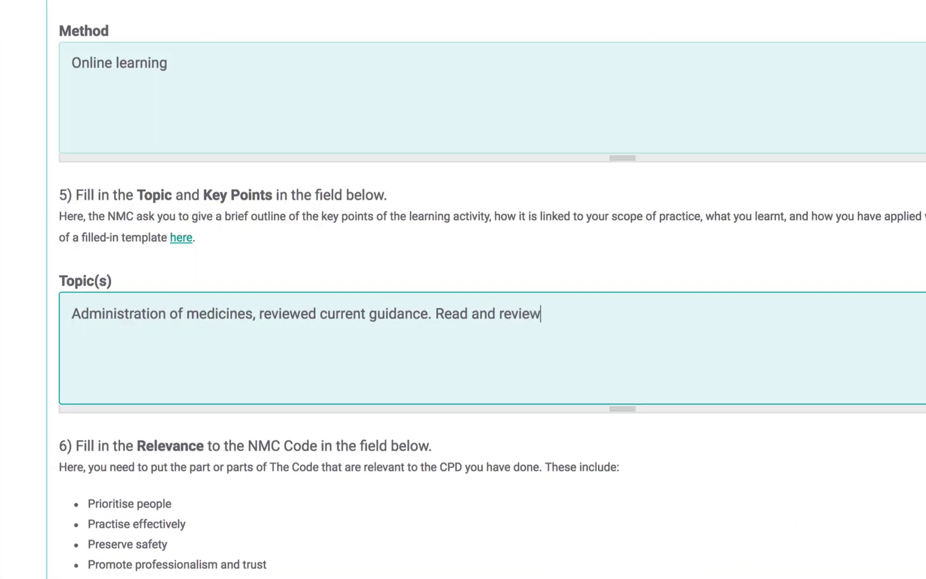
type("ed Standards for Medicines Management")
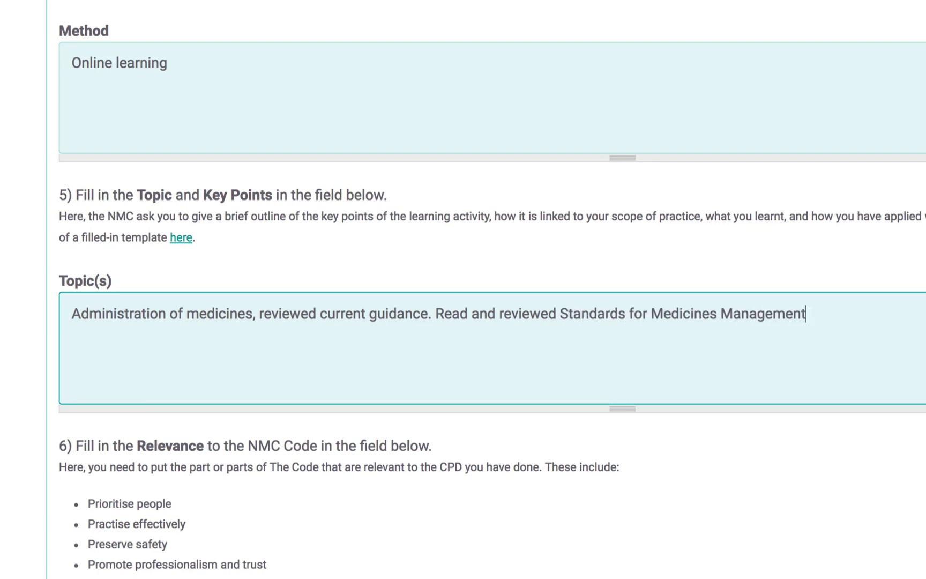
type(". Updated sward doc")
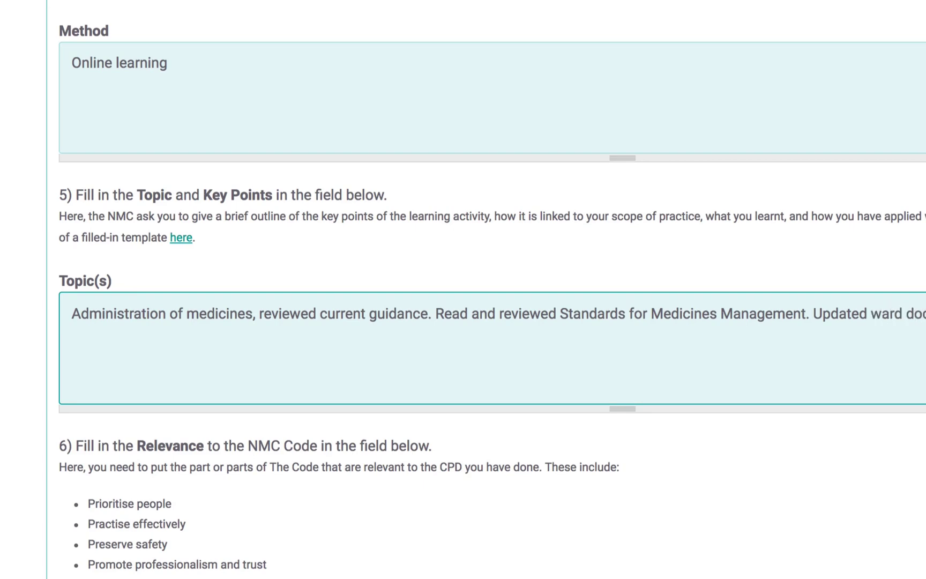
scroll(274, 529, "down", 7)
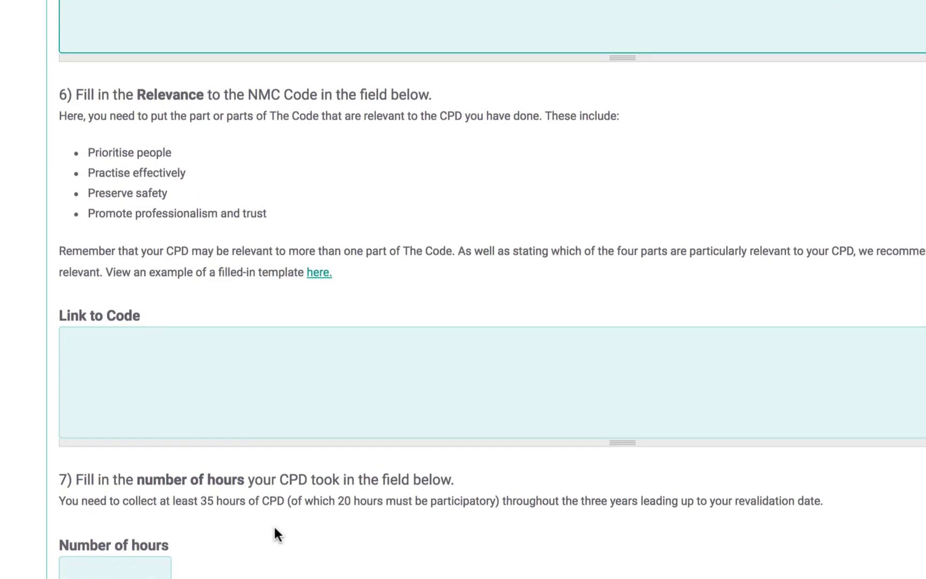
- Link to Practise effectively, Preserve safety, Promote professionalism and trust; log 2.5 hours, 0 participatory
left_click(241, 413)
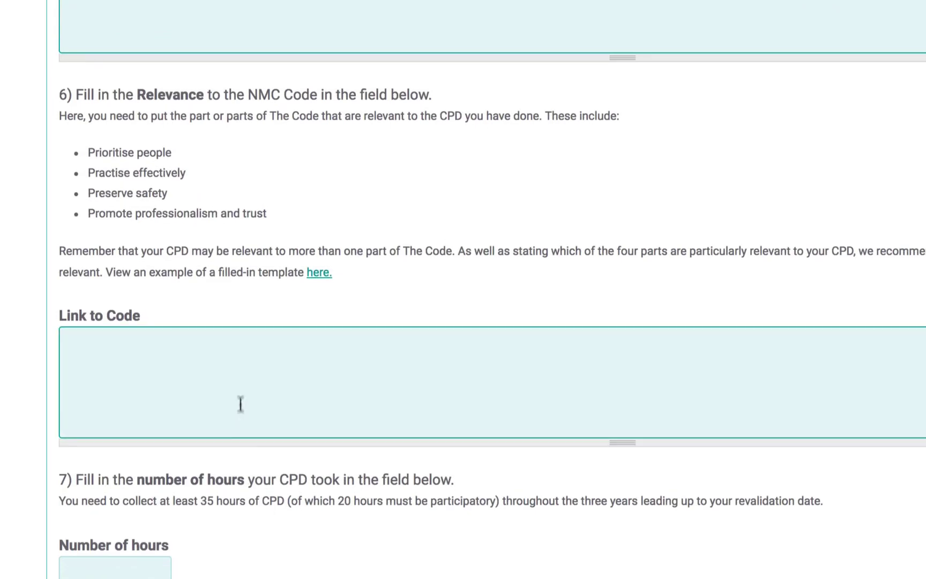
type("Preserve safety ")
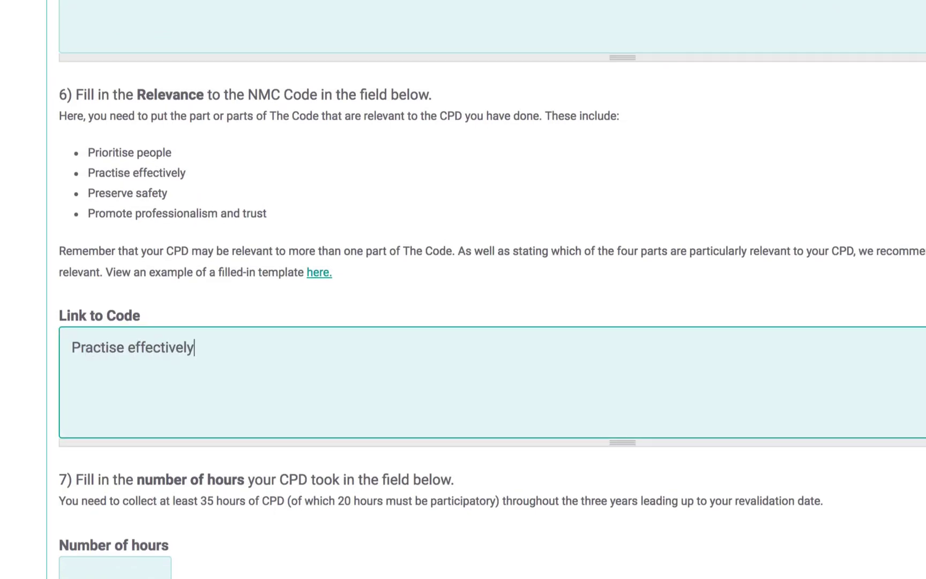
type("Promote professionalism and trust")
scroll(71, 427, "down", 3)
left_click(70, 427)
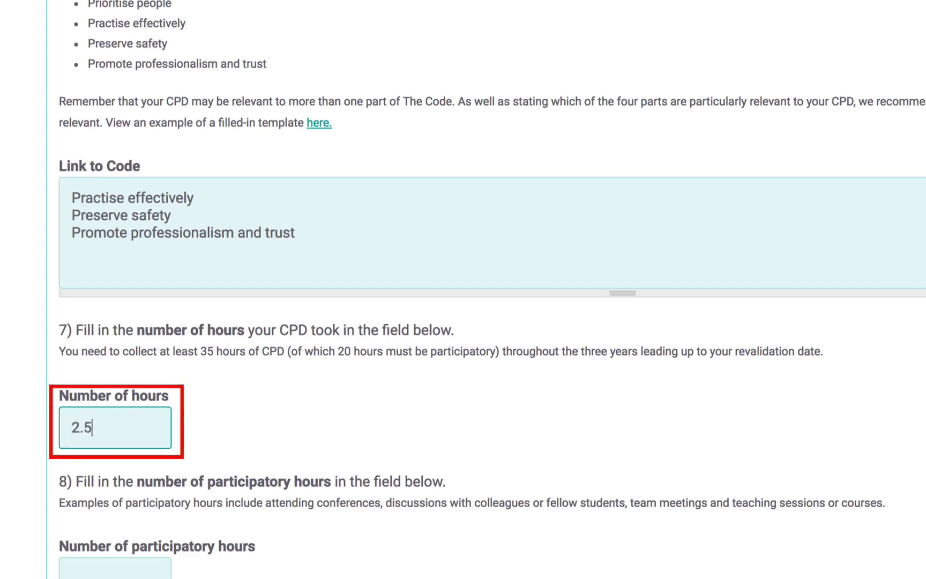
left_click(70, 572)
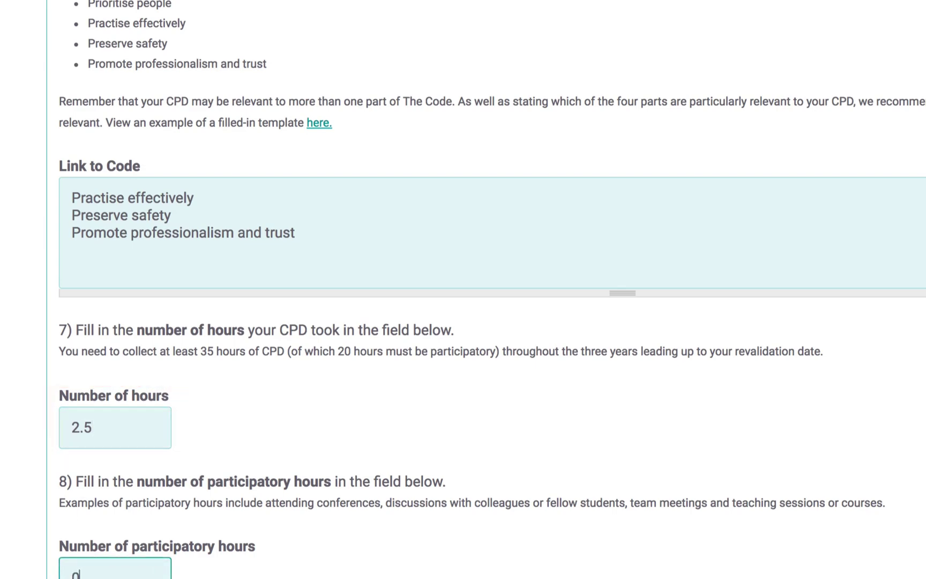
scroll(107, 536, "down", 4)
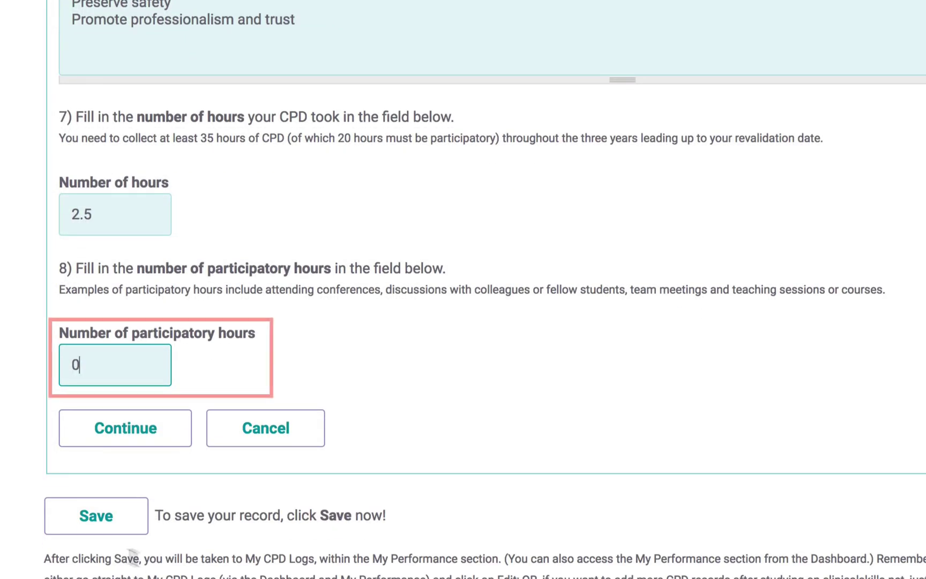
- Add the completed row to the log and save the CPD record
left_click(123, 429)
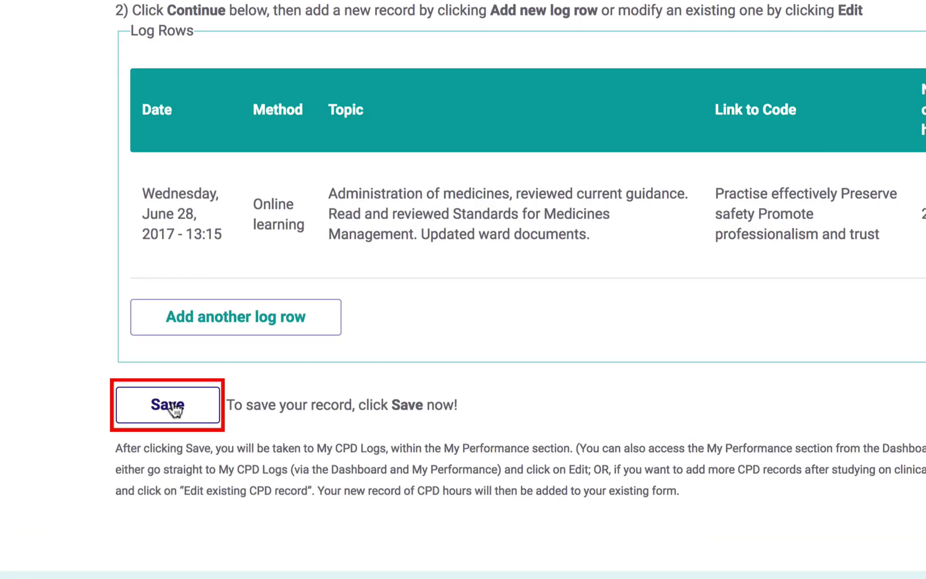
left_click(176, 409)
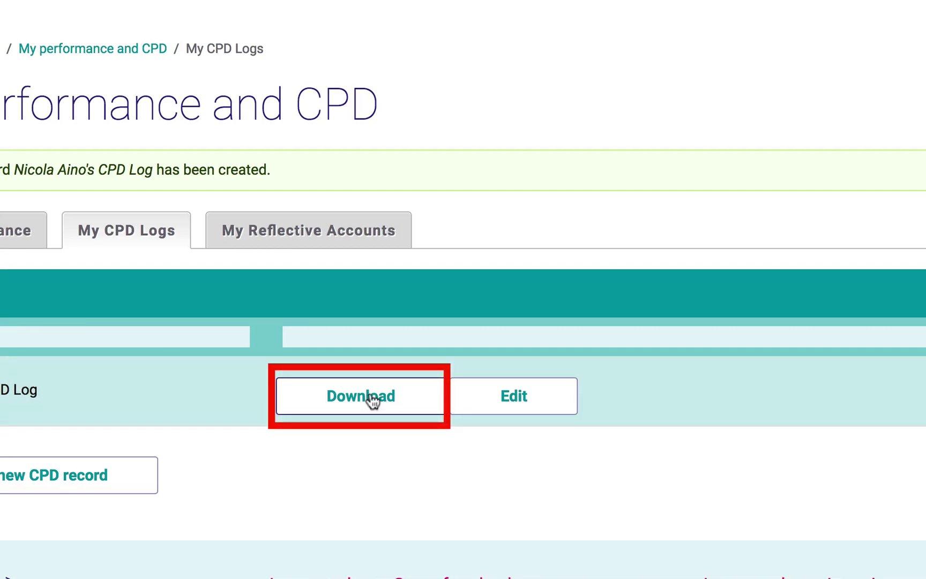
- Download the log as the NMC CPD template, then return to the CPD logs page
left_click(372, 401)
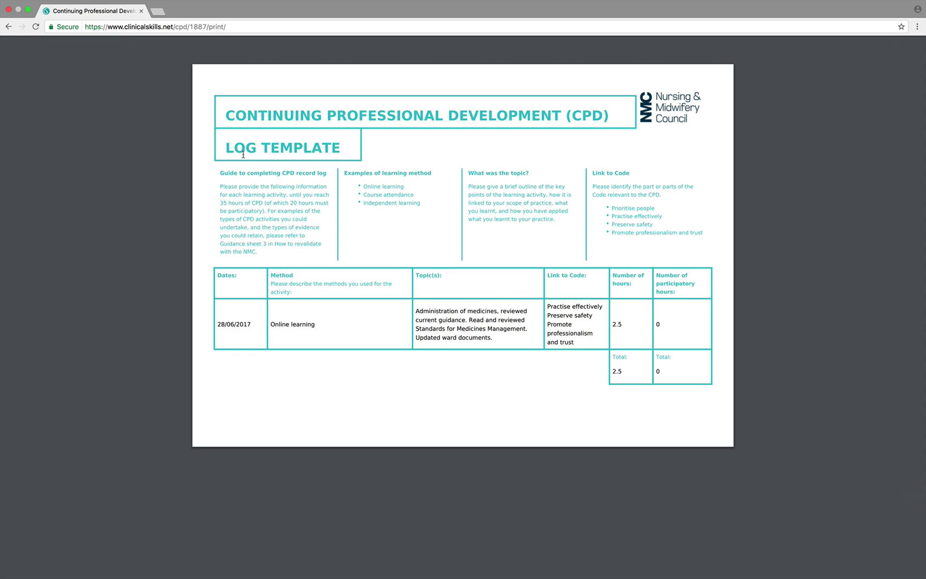
key("super+Left")
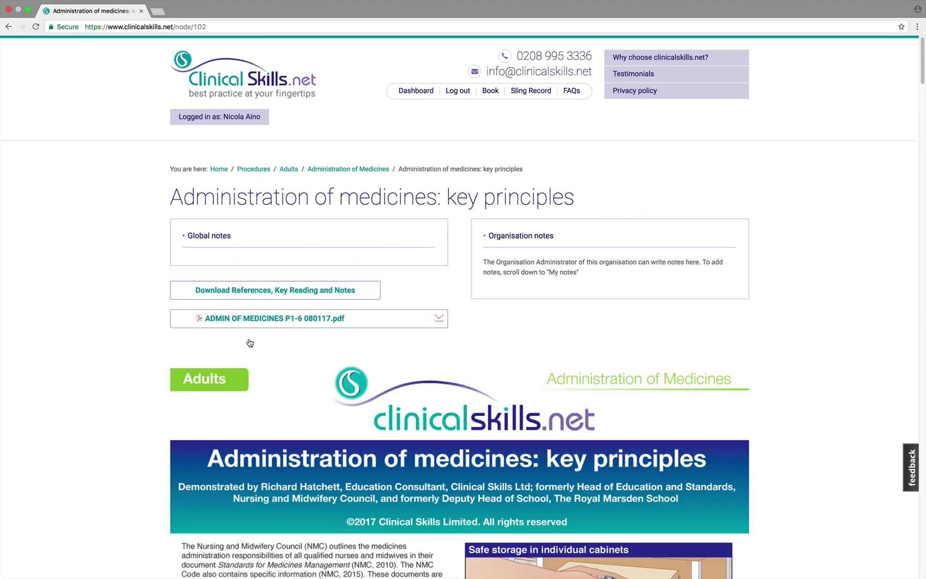
- Scroll past the medicines procedure and reopen the existing CPD record for editing
scroll(250, 343, "down", 20)
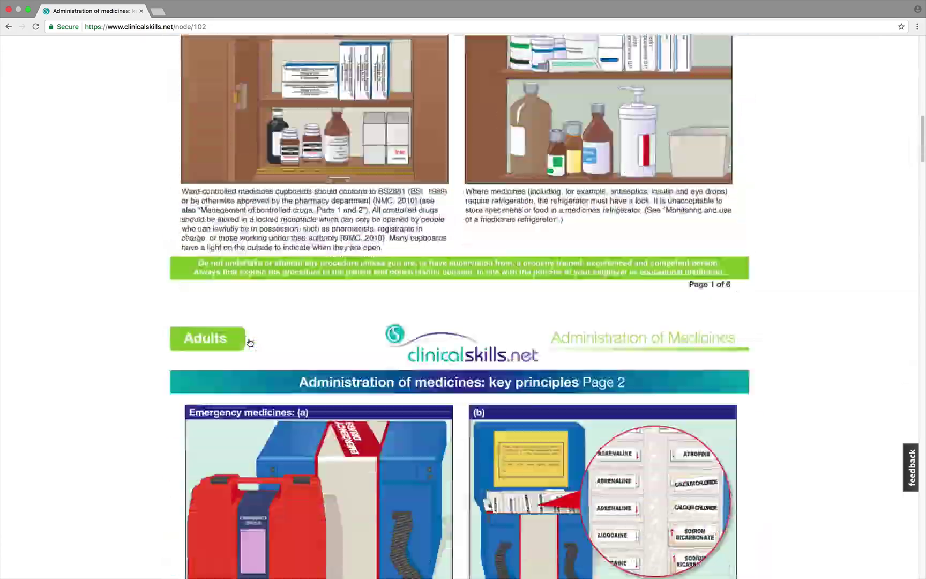
scroll(250, 343, "down", 20)
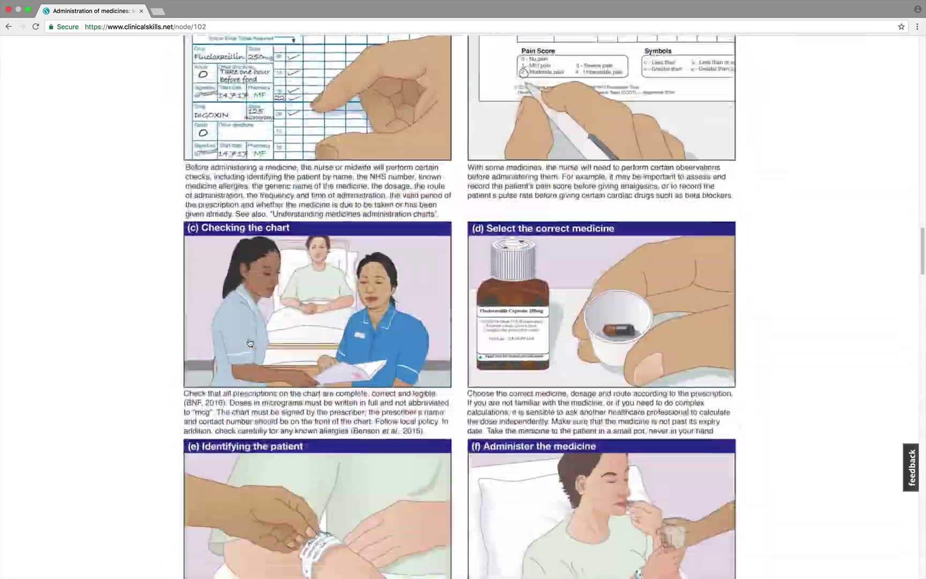
scroll(250, 343, "down", 20)
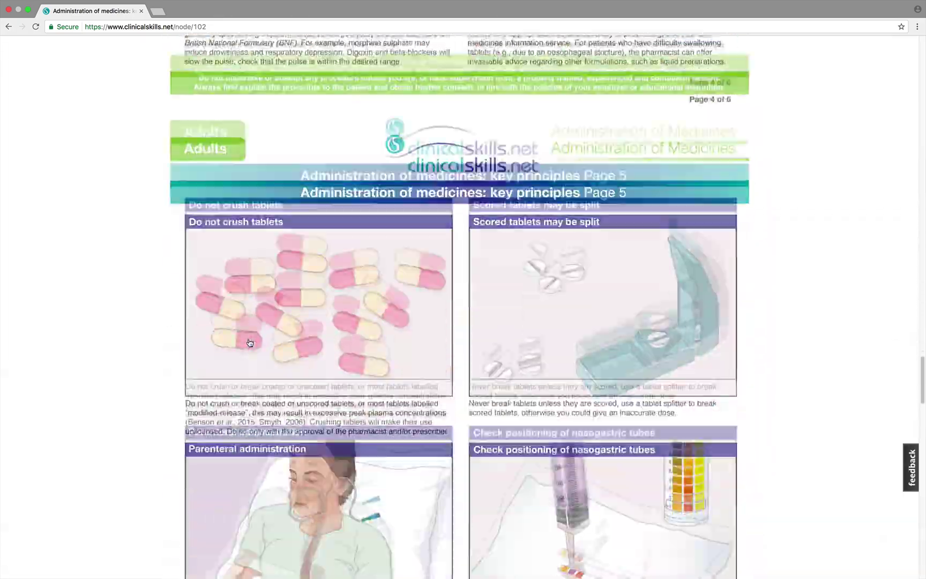
scroll(250, 343, "down", 20)
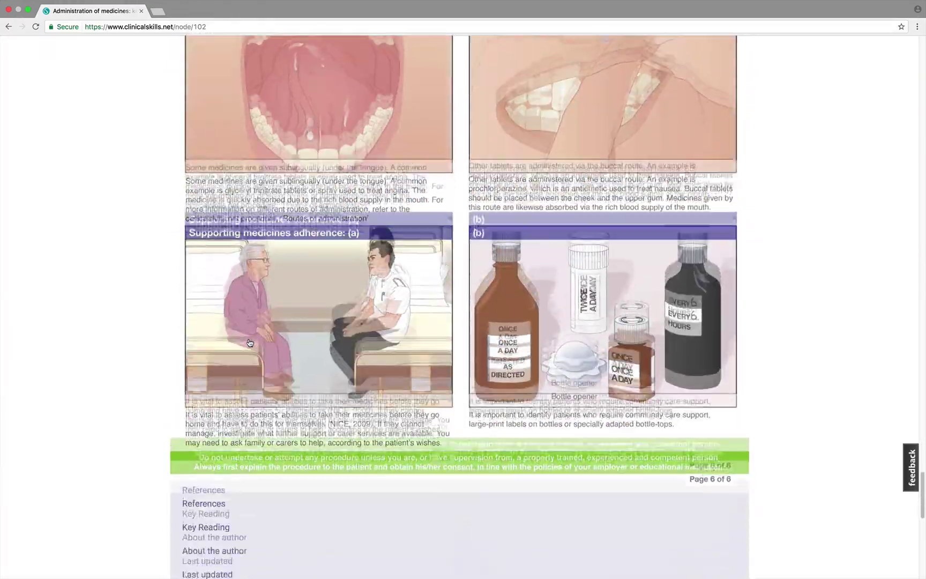
scroll(250, 343, "down", 5)
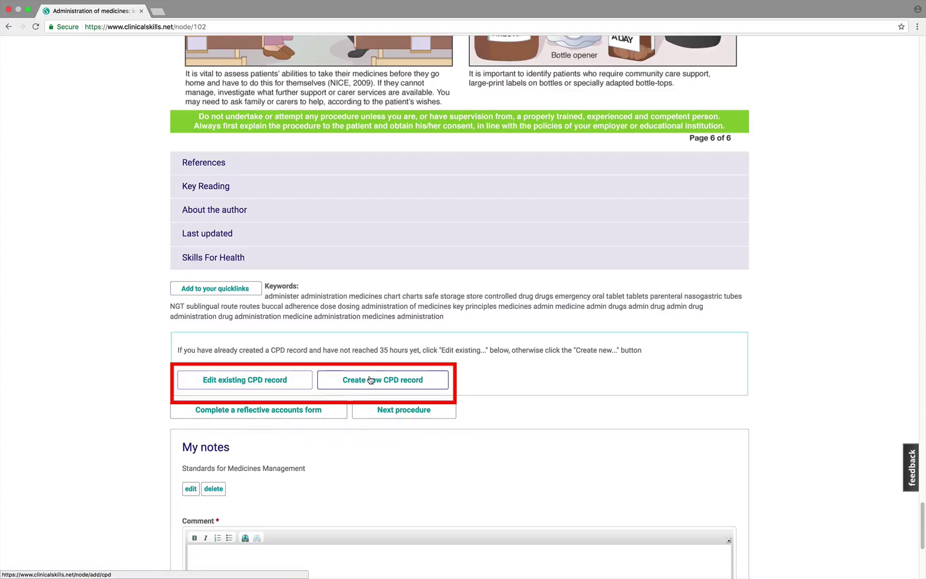
left_click(257, 381)
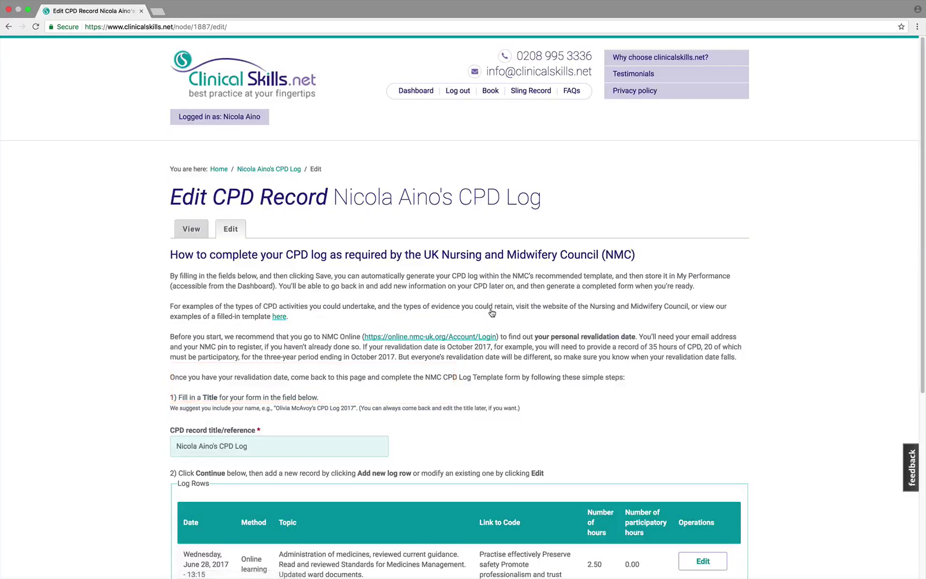
- Add a log row with method 'Participatory learning' and topic 'Led group discussion on local medicines policy.'
scroll(492, 313, "down", 5)
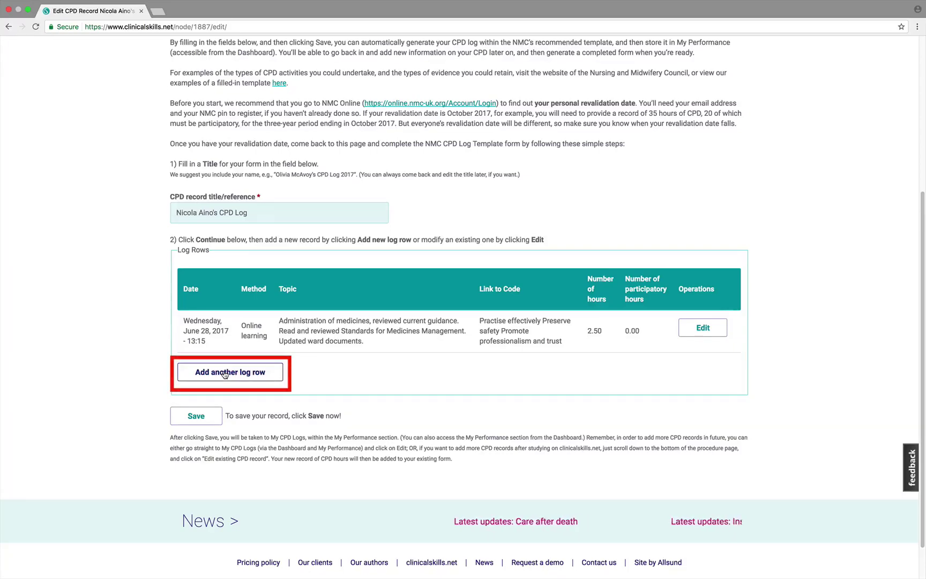
left_click(225, 374)
type("Participa")
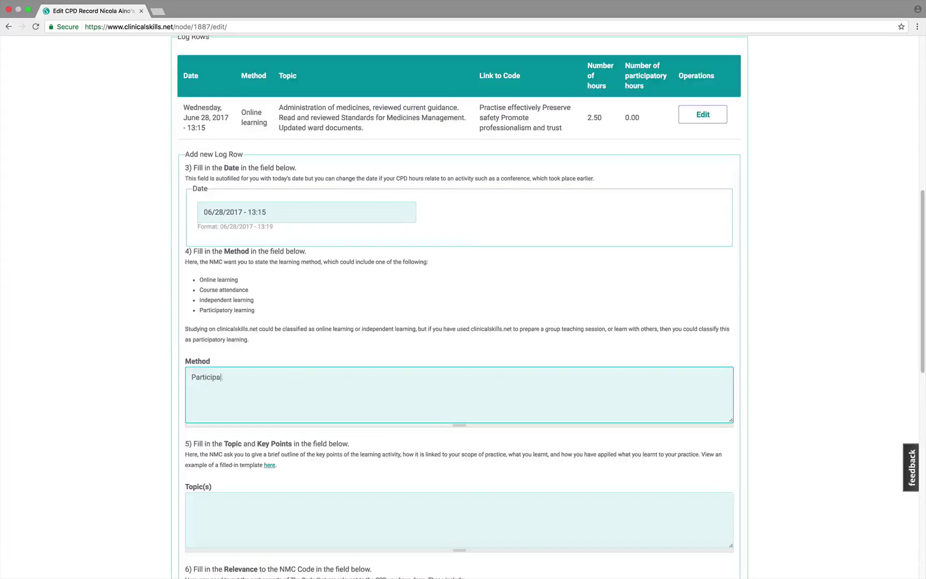
type("tory learning")
left_click(192, 501)
type("Led group discussion on local medicines policy.")
- Link the row to 'Promote professionalism and trust', record 2 hours, and confirm it
scroll(192, 502, "down", 5)
left_click(193, 451)
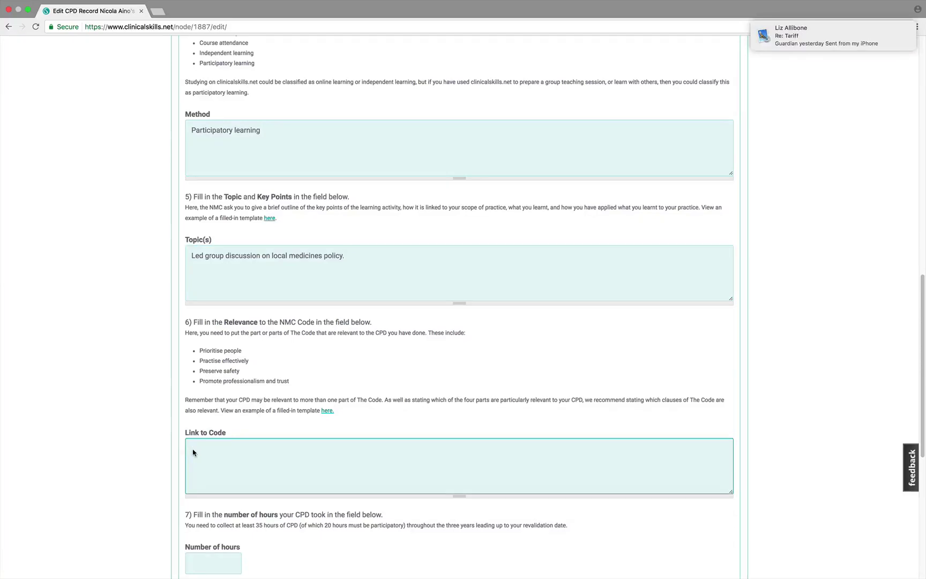
type("Promote professionalism and trust")
scroll(183, 536, "down", 2)
left_click(196, 470)
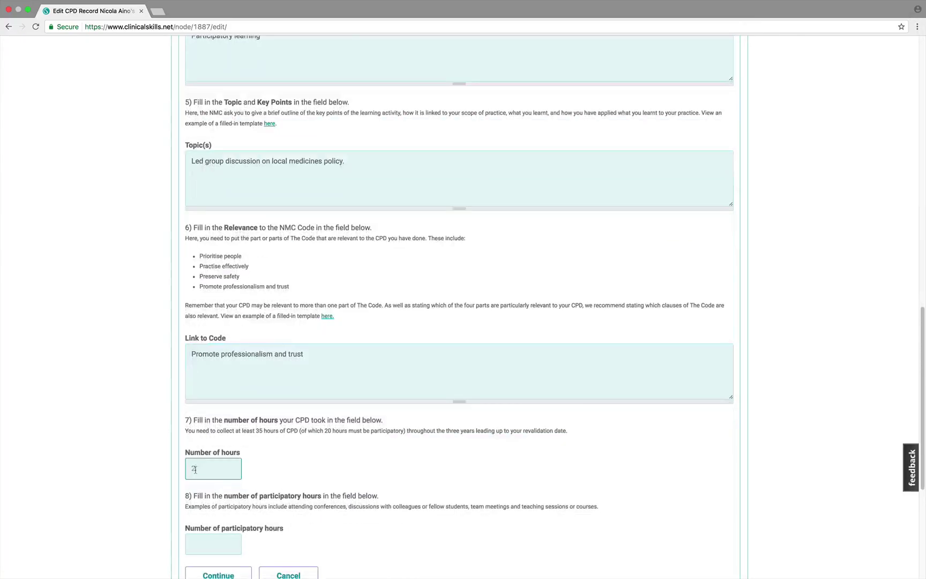
type("2")
key("Tab")
type("2")
left_click(220, 486)
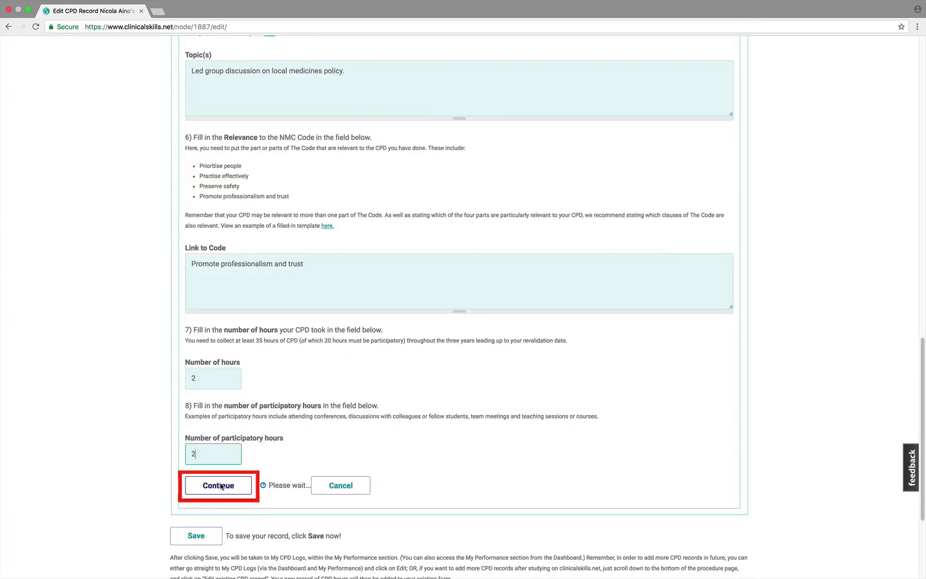